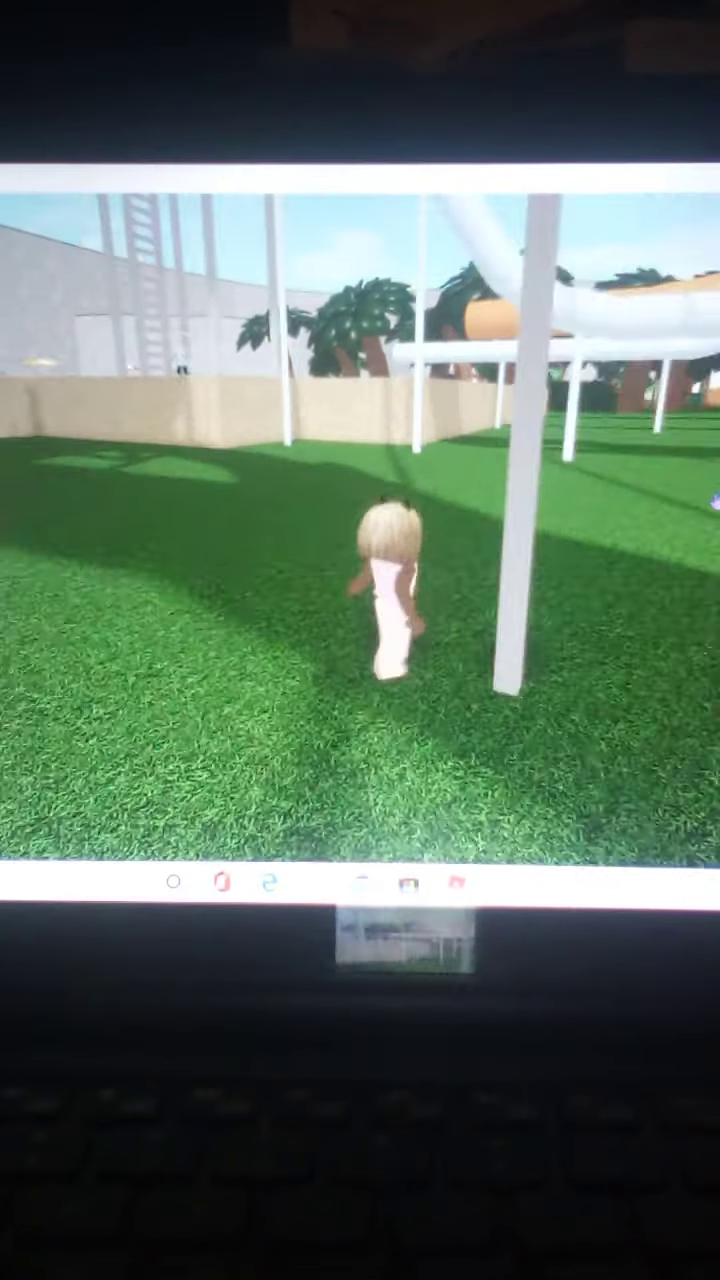
Step: Run across the grass into the stone wall's corner and jump up against it
{"action": "key", "text": "w"}
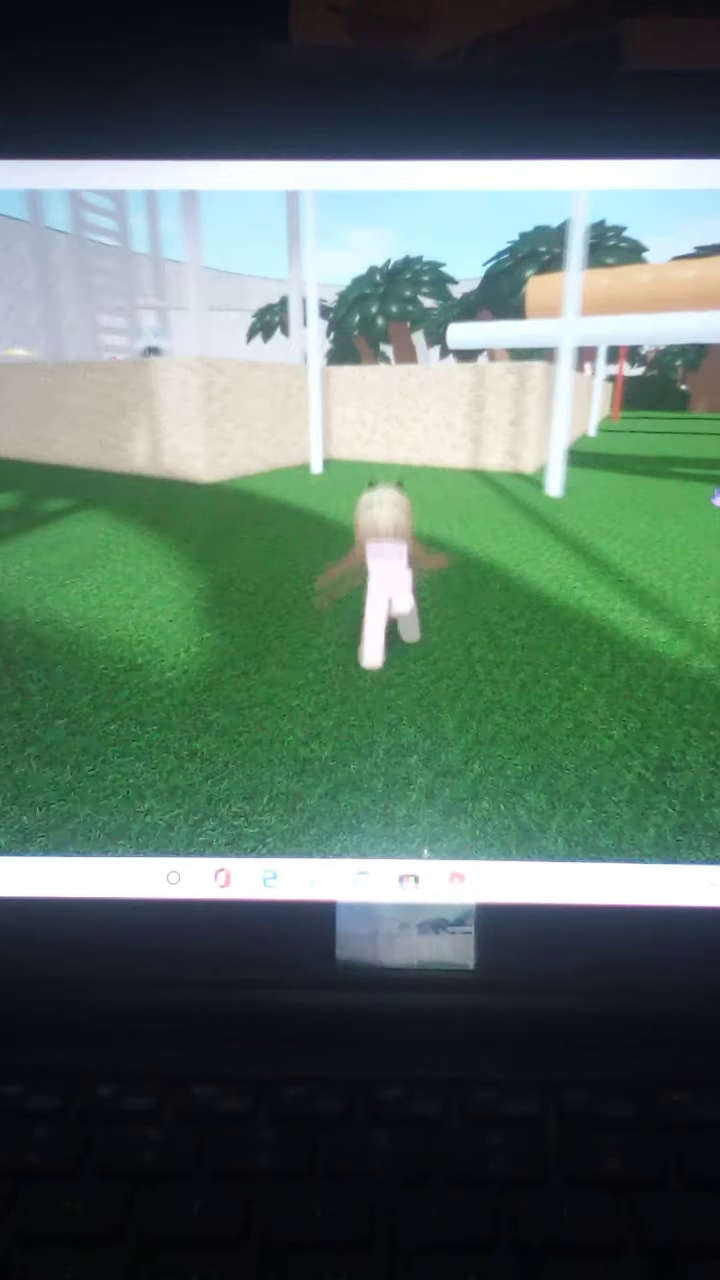
{"action": "key", "text": "w"}
{"action": "key", "text": "space"}
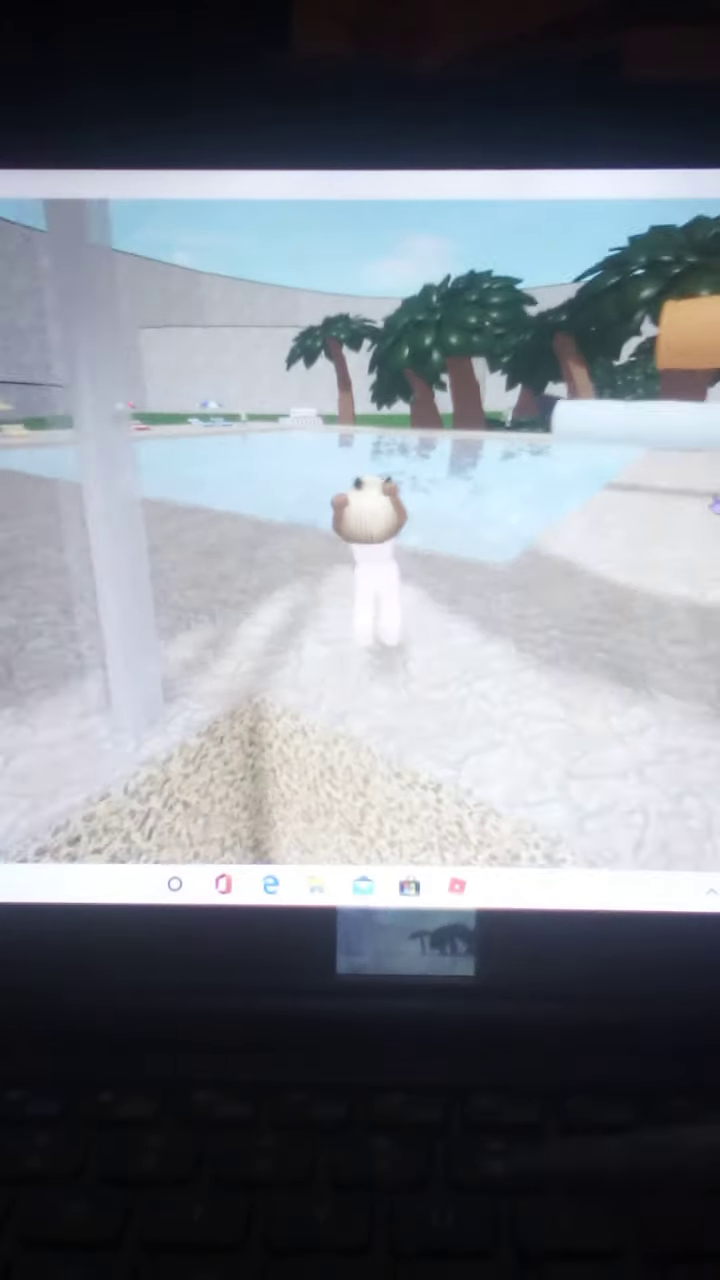
{"action": "key", "text": "w"}
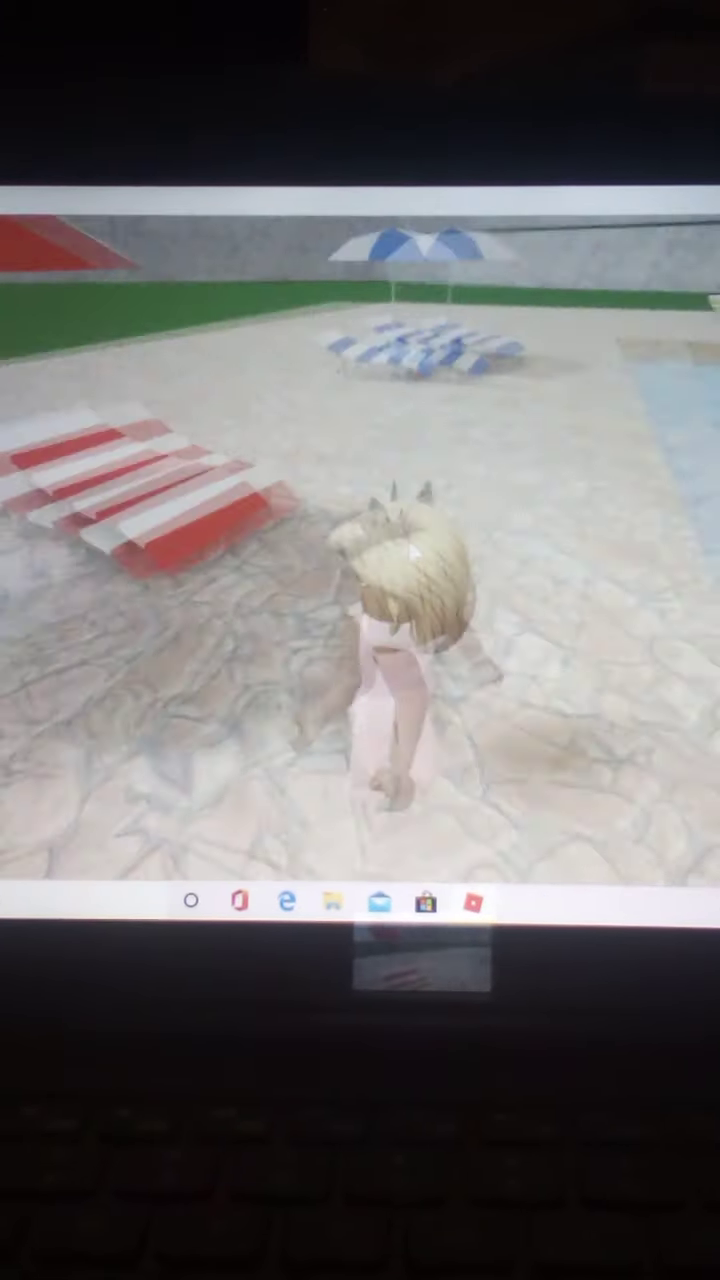
Step: Turn the camera toward the pool and waterslides and walk into the water
{"action": "left_click_drag", "start_coordinate": [412, 548], "coordinate": [400, 555]}
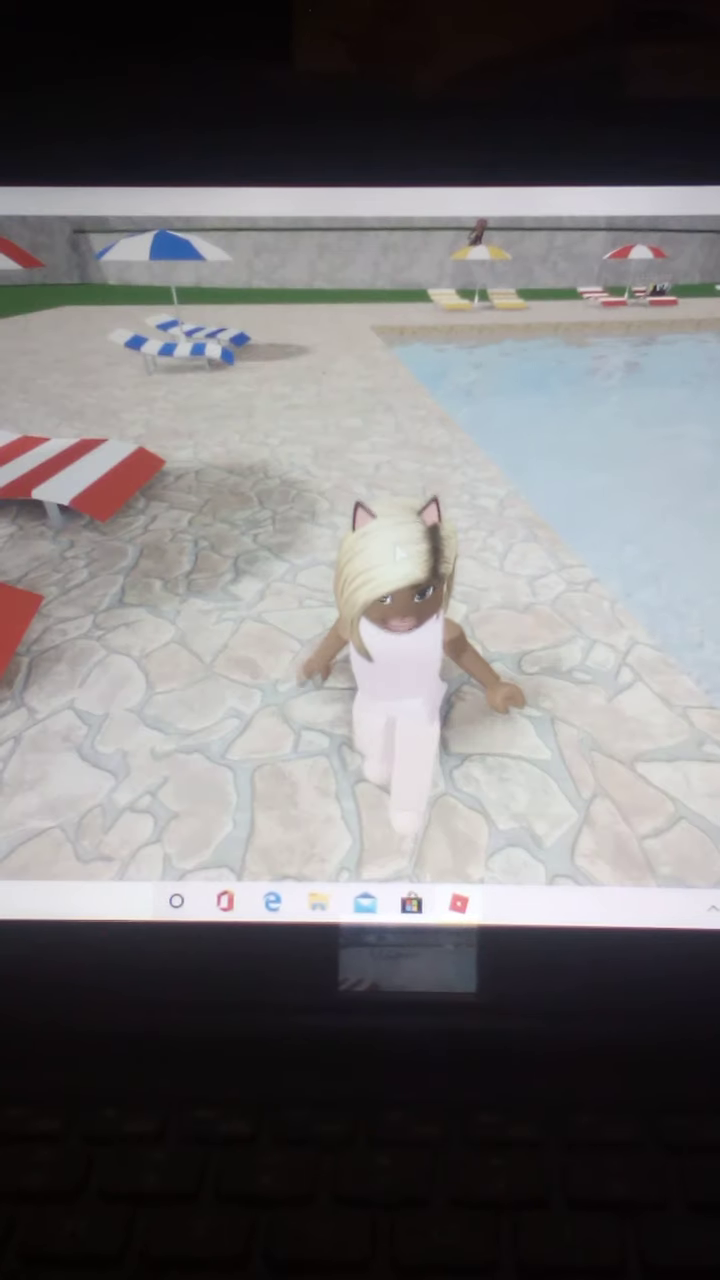
{"action": "scroll", "coordinate": [398, 552], "scroll_direction": "down", "scroll_amount": 3}
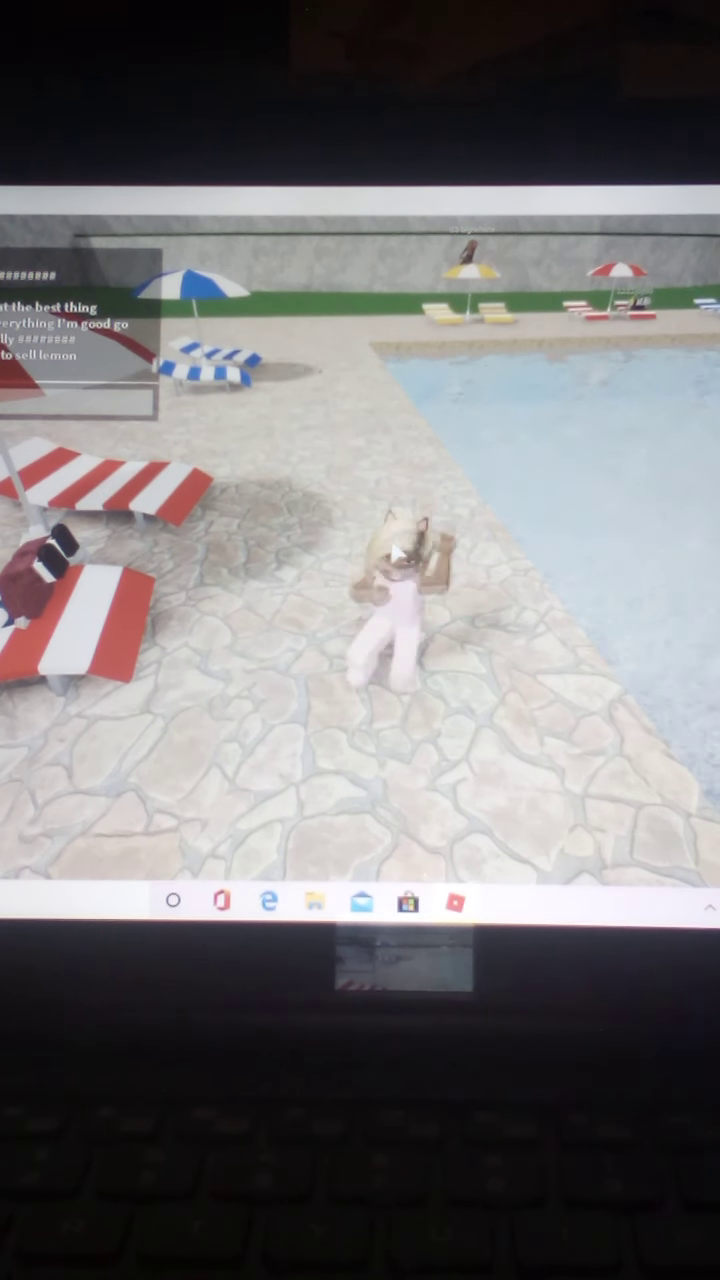
{"action": "key", "text": "w"}
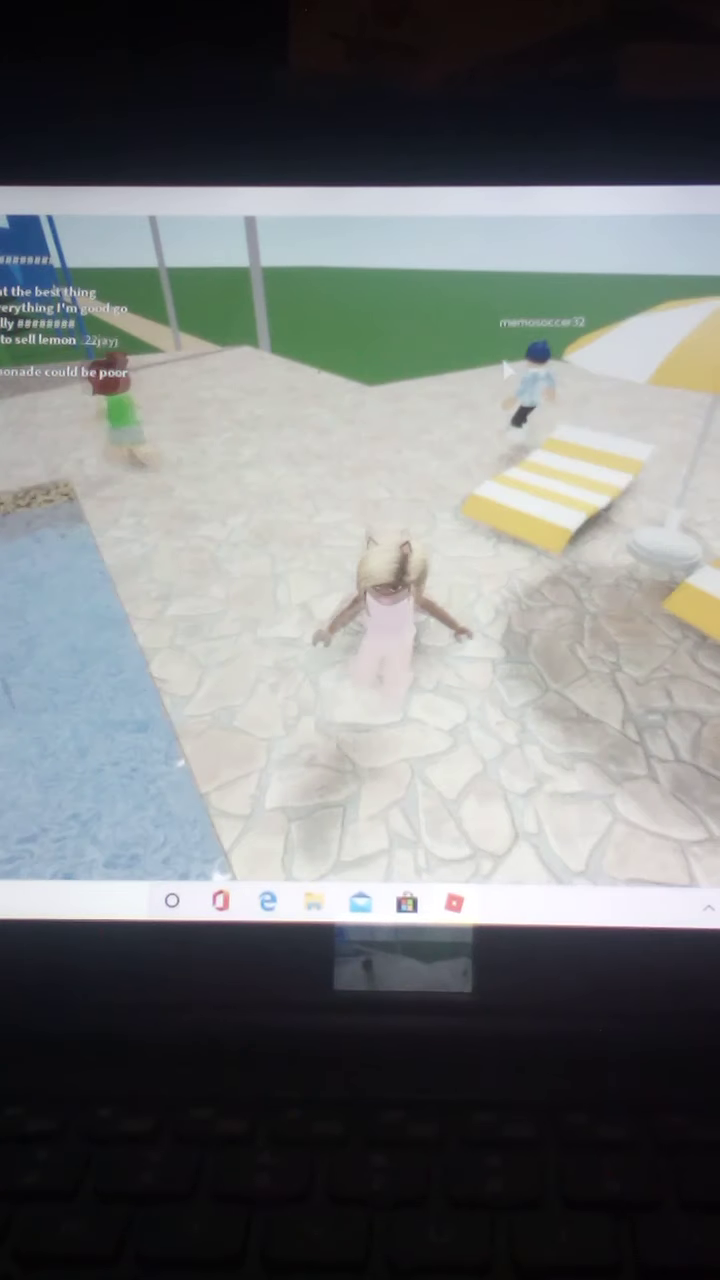
{"action": "left_click_drag", "start_coordinate": [395, 552], "coordinate": [505, 370]}
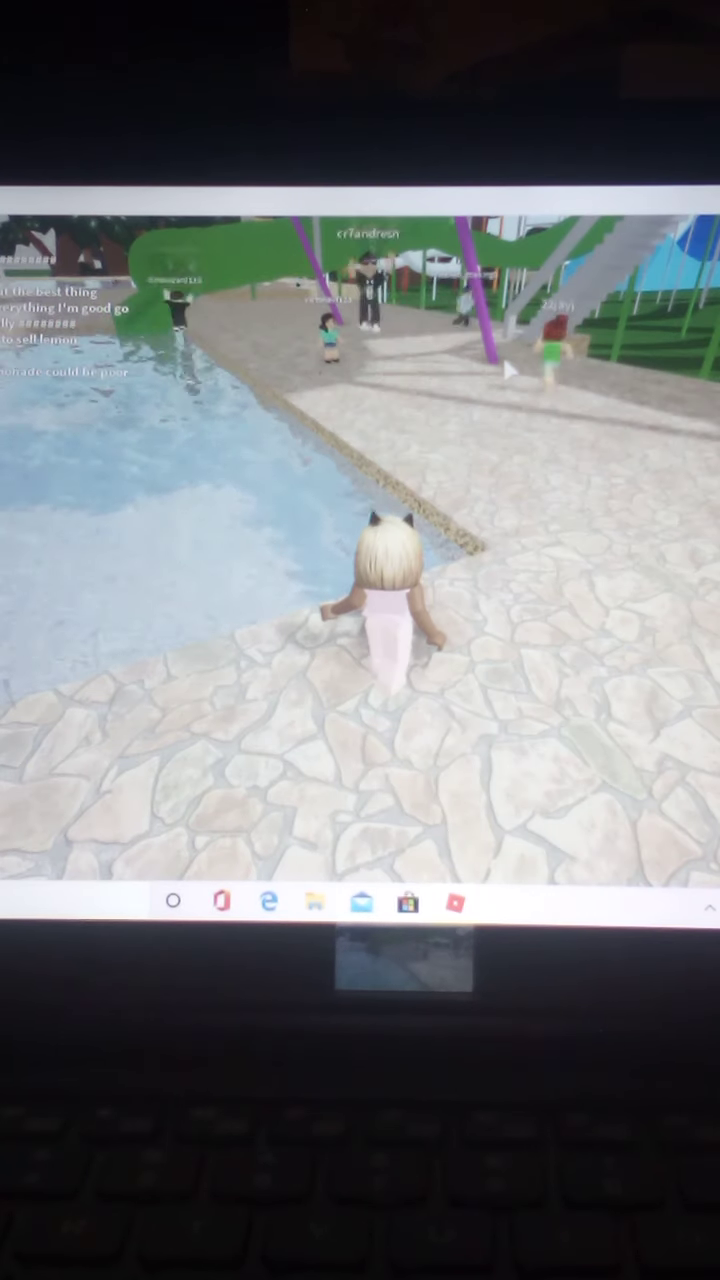
{"action": "key", "text": "w"}
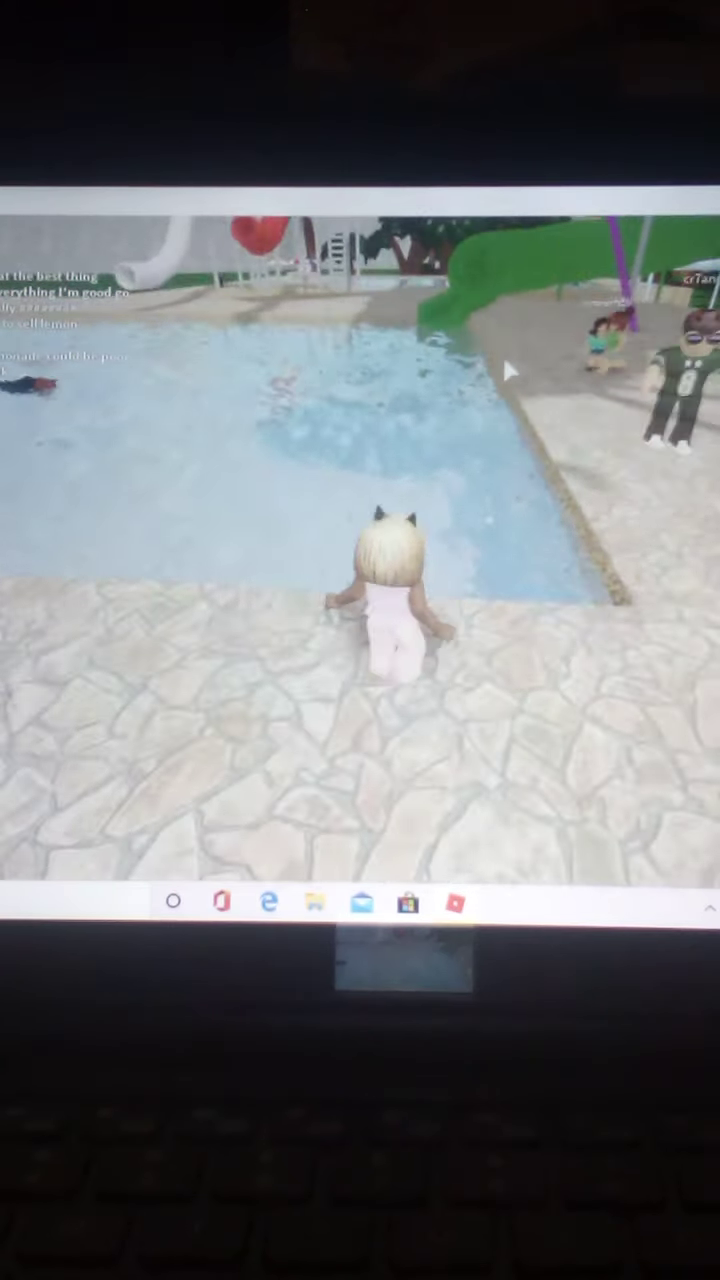
Step: Dive to the pool floor and swim along it toward the other players
{"action": "key", "text": "w"}
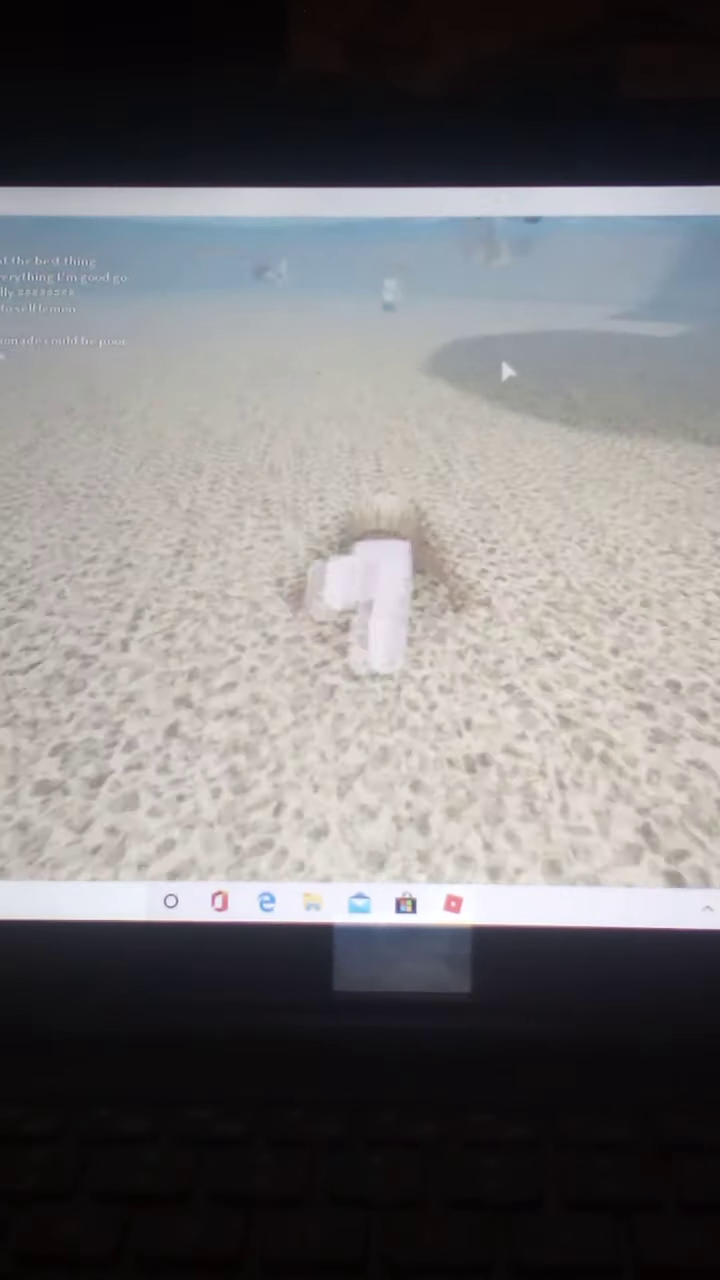
{"action": "key", "text": "w"}
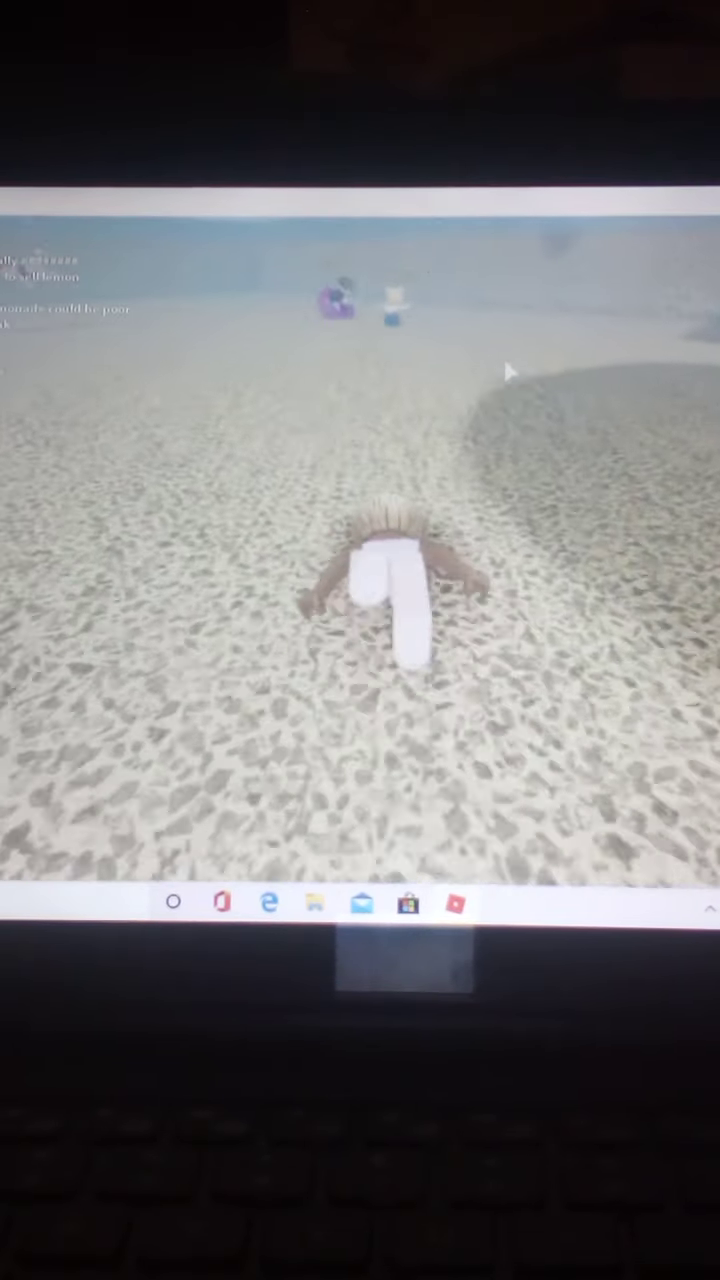
{"action": "key", "text": "w"}
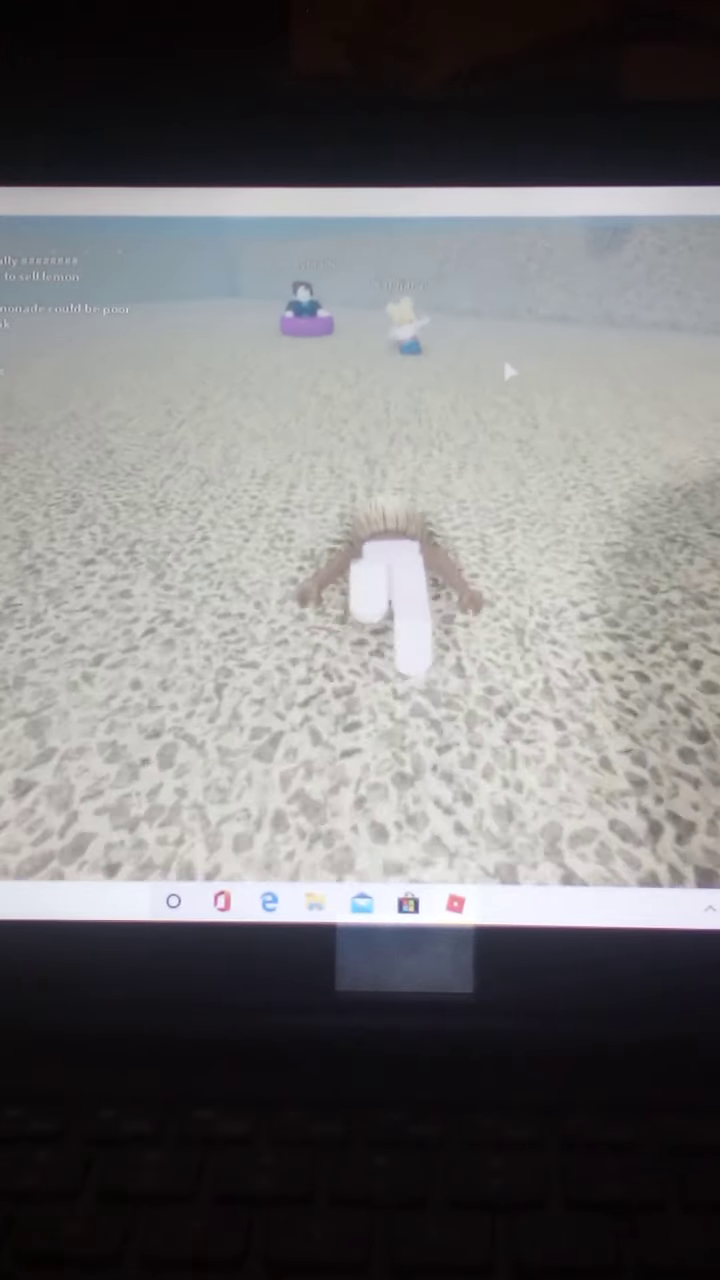
{"action": "key", "text": "w"}
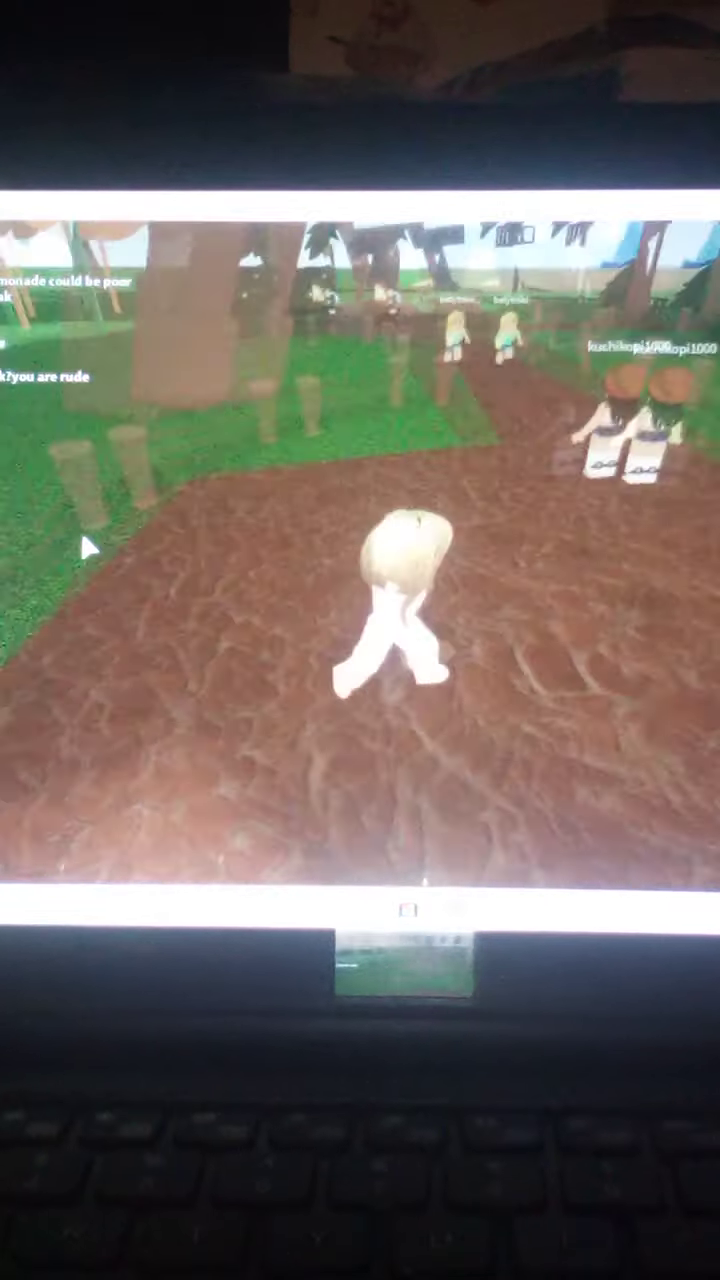
Step: Walk the dirt path past the player in the red hat to the lemonade stand
{"action": "key", "text": "w"}
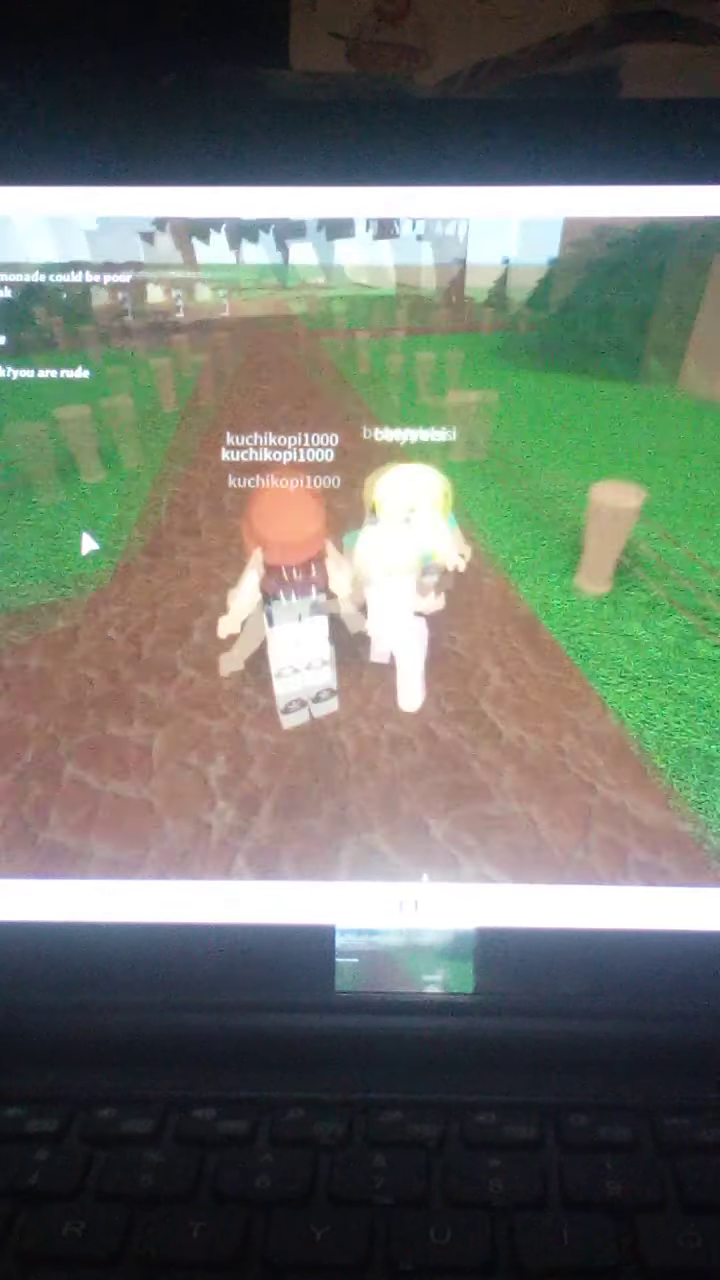
{"action": "key", "text": "w"}
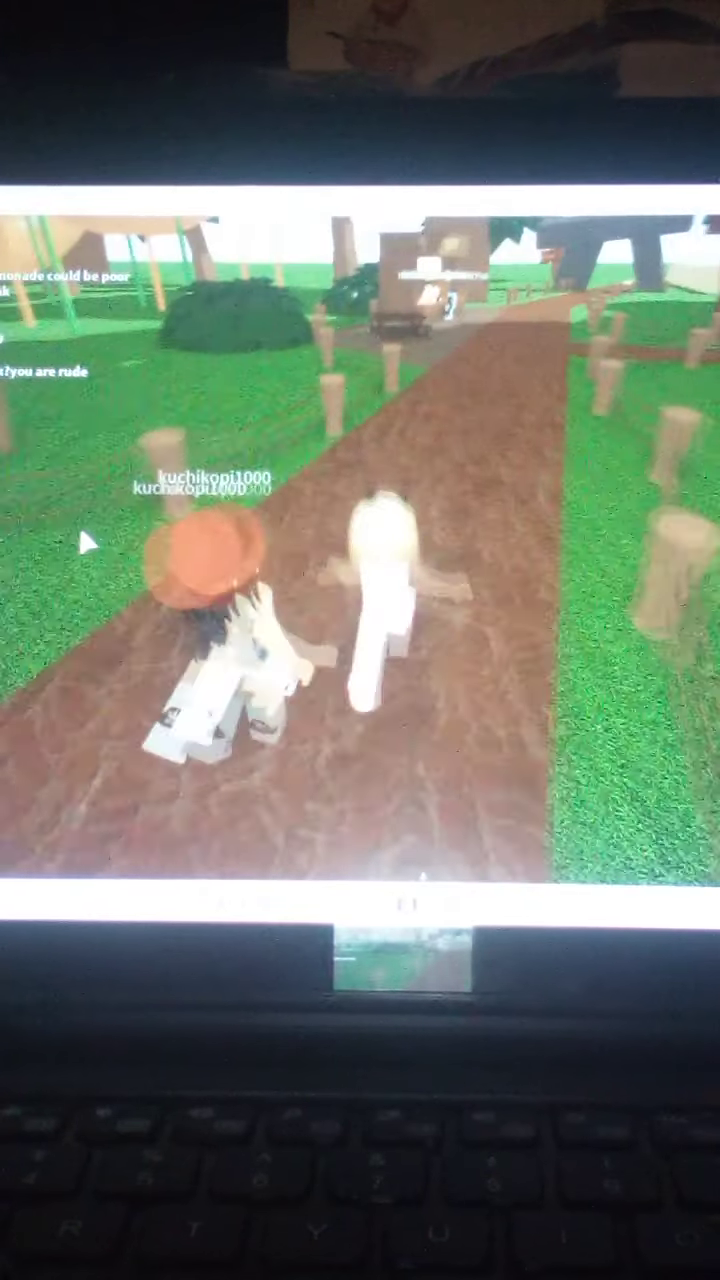
{"action": "key", "text": "w"}
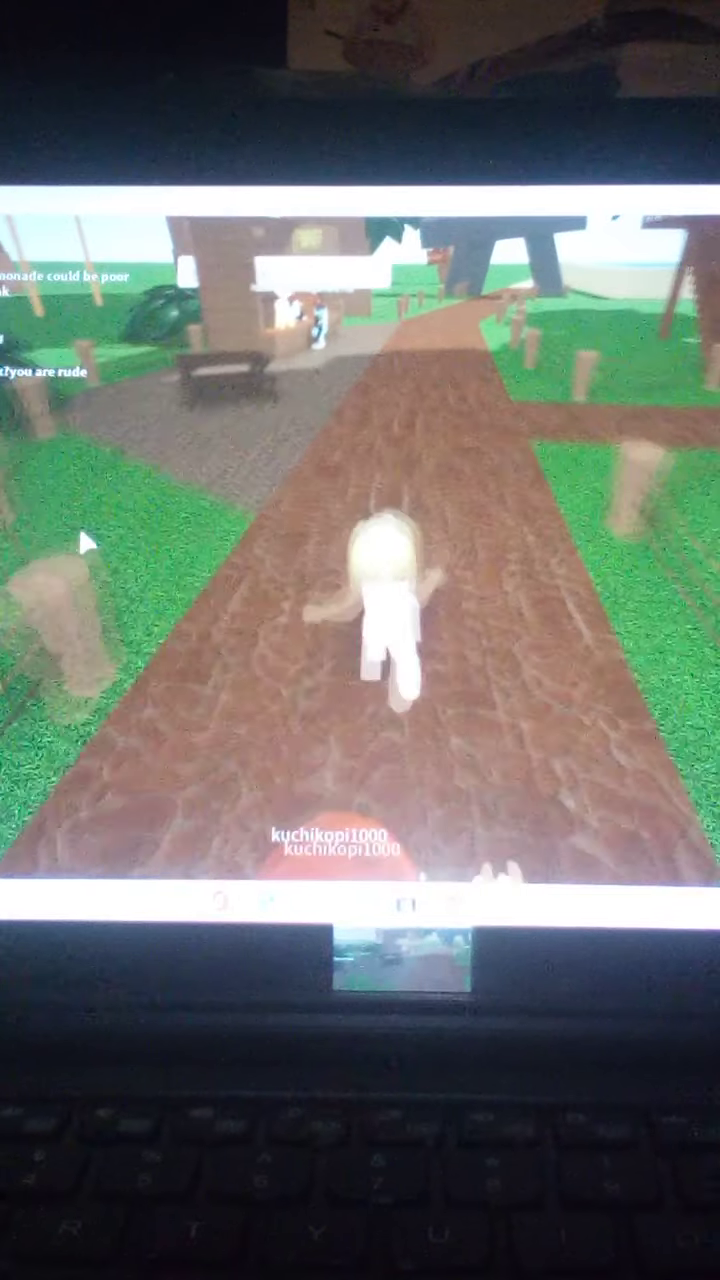
{"action": "key", "text": "w"}
{"action": "key", "text": "w"}
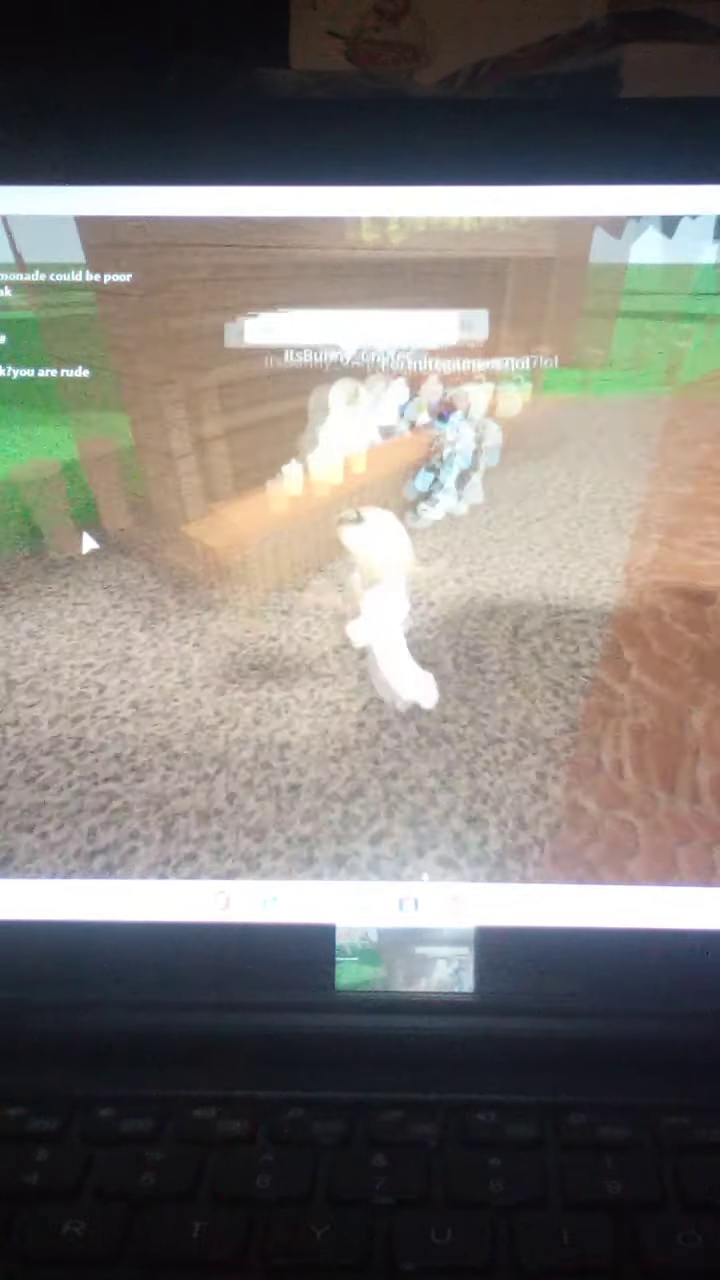
{"action": "key", "text": "w"}
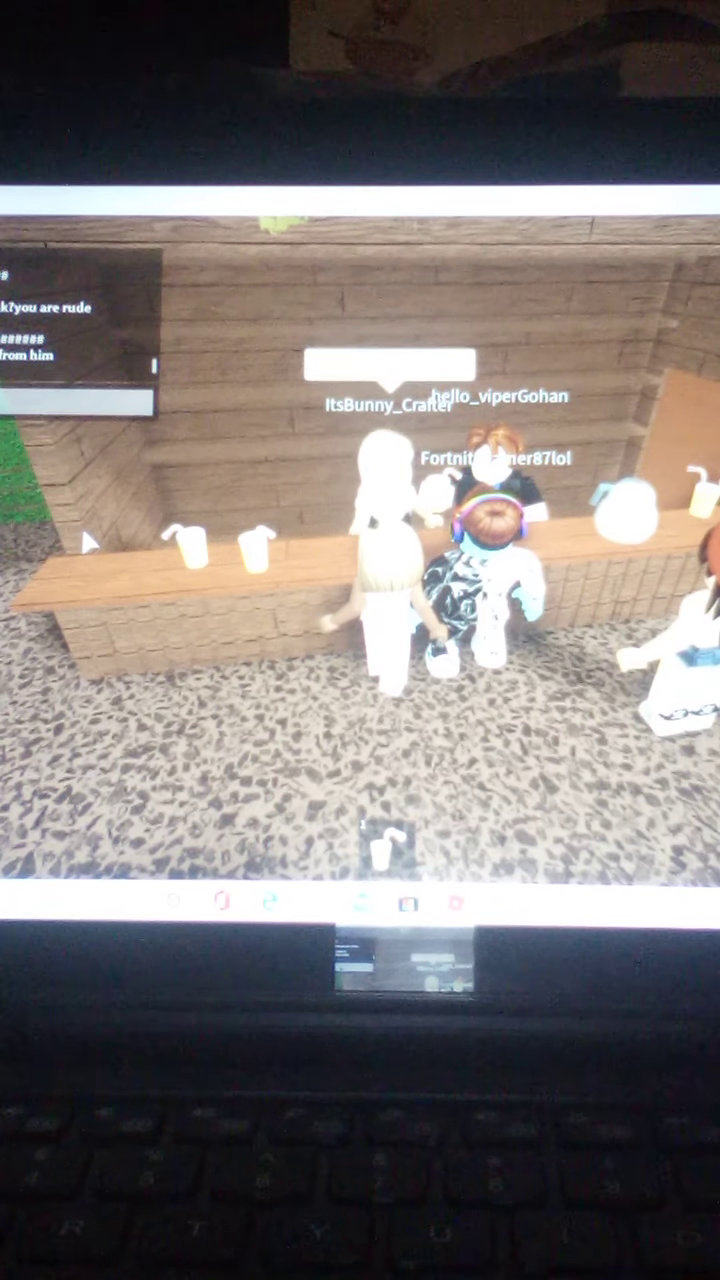
Step: Step back from the counter, look around it, then equip the drink and dance
{"action": "key", "text": "s"}
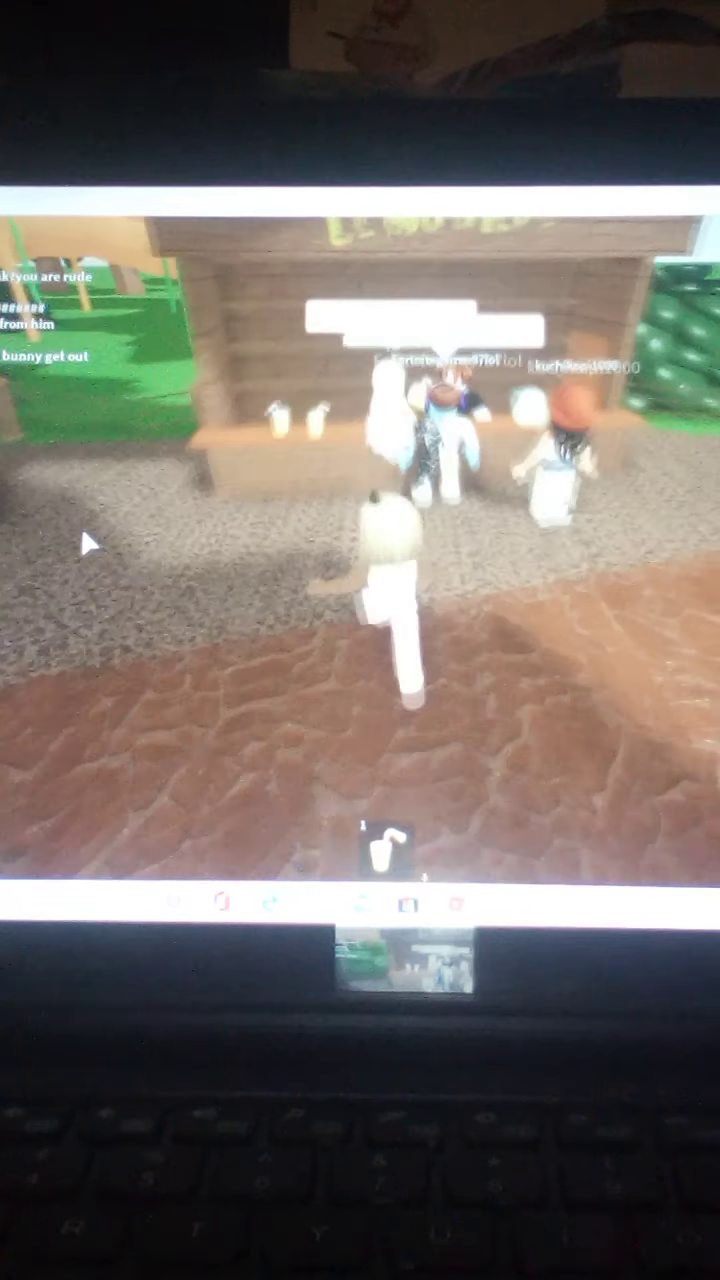
{"action": "key", "text": "Right"}
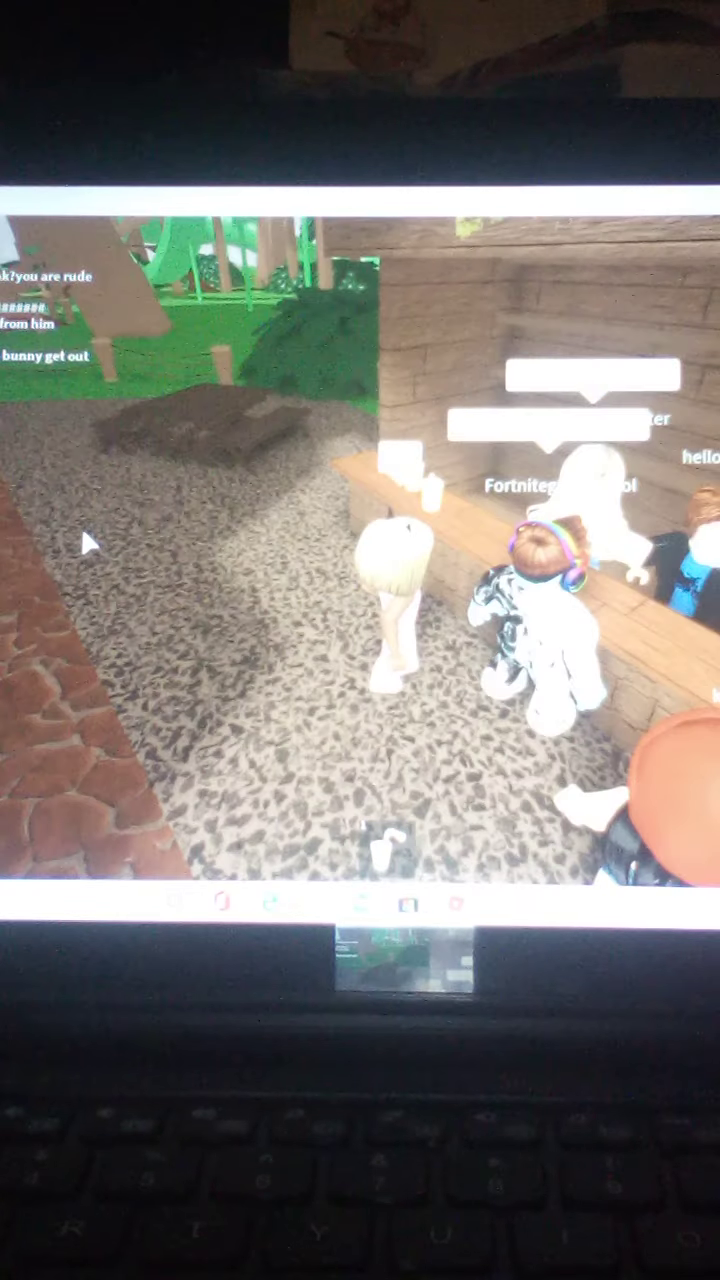
{"action": "key", "text": "Left"}
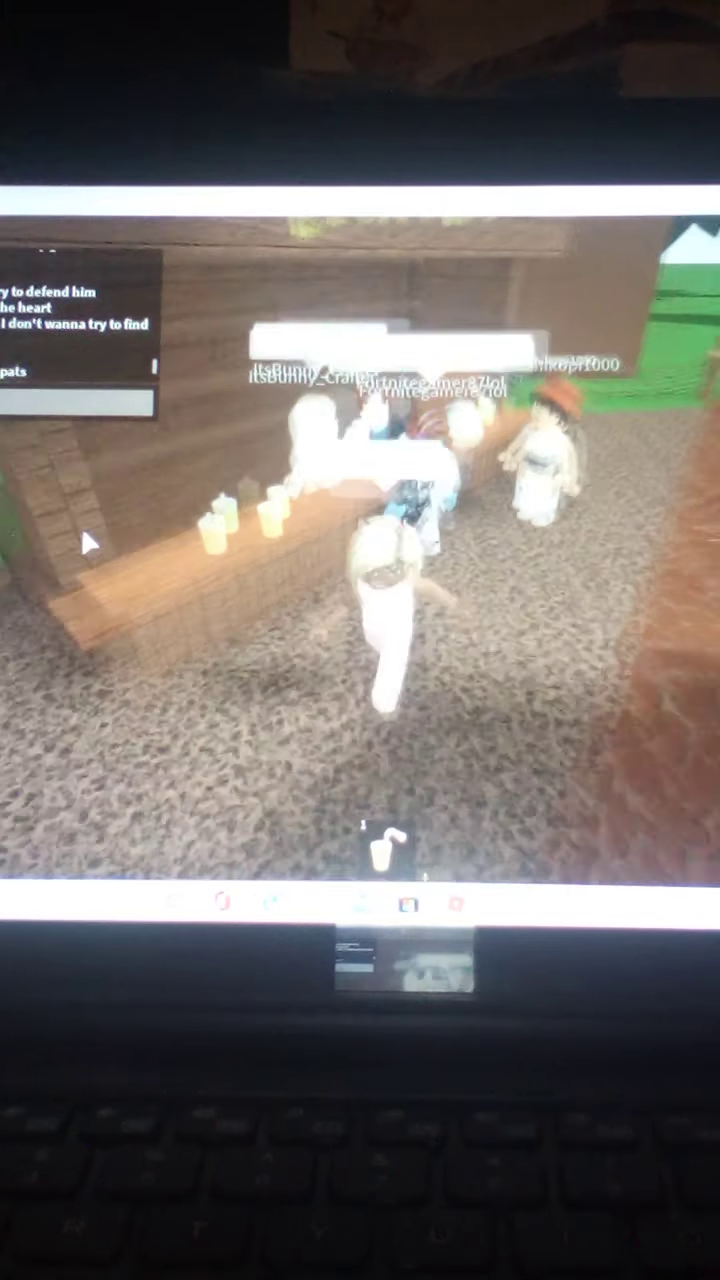
{"action": "key", "text": "s"}
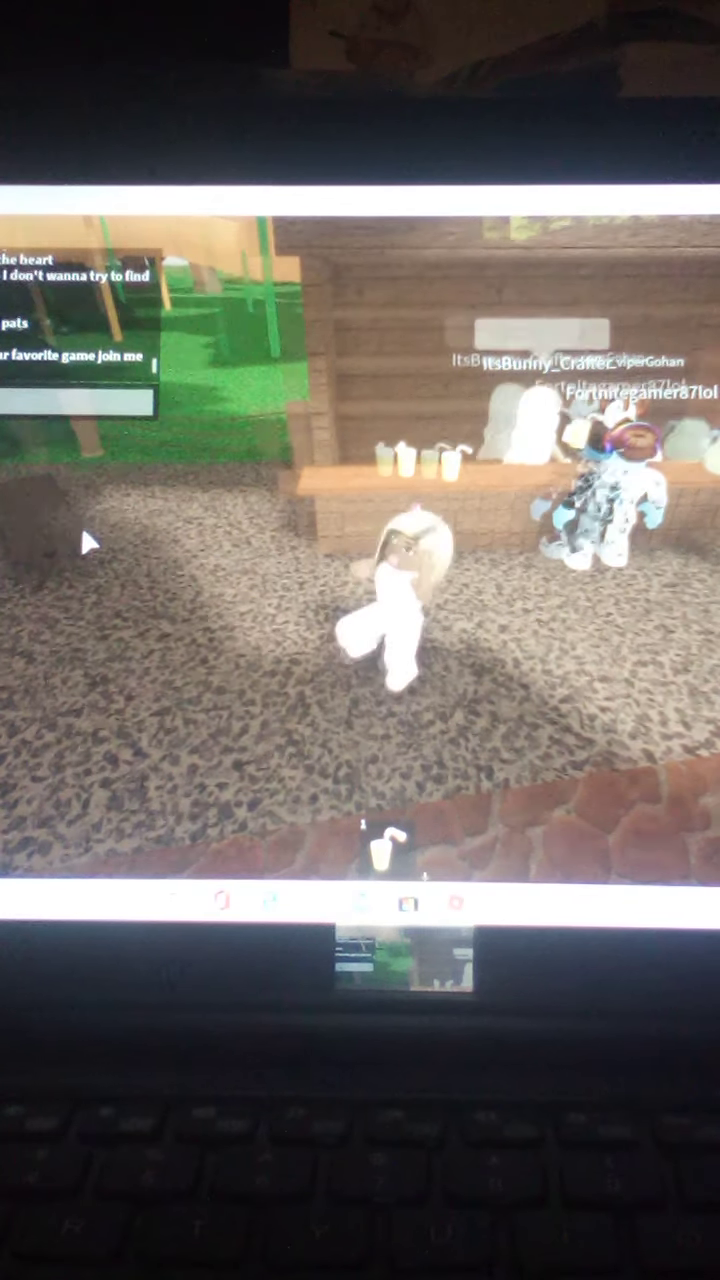
{"action": "key", "text": "Right"}
{"action": "key", "text": "Left"}
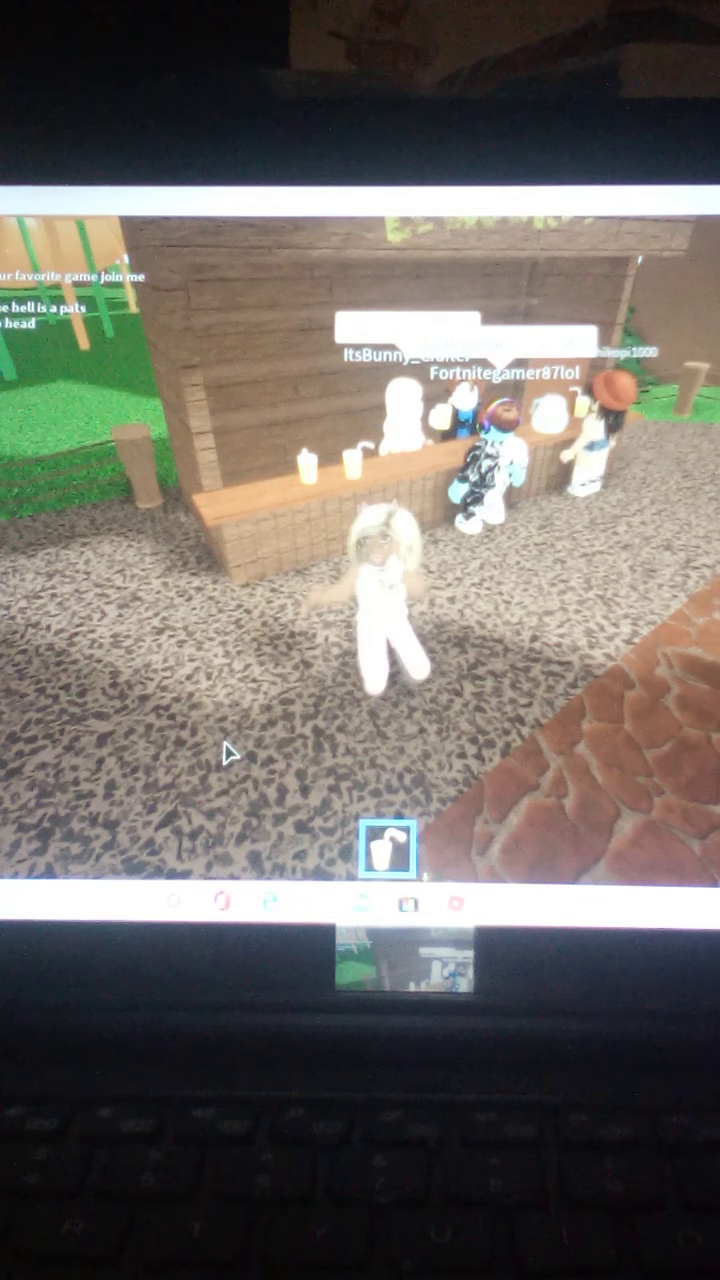
Step: Leave the path, cross the lawn to the pool wall, and jump onto the deck
{"action": "key", "text": "w"}
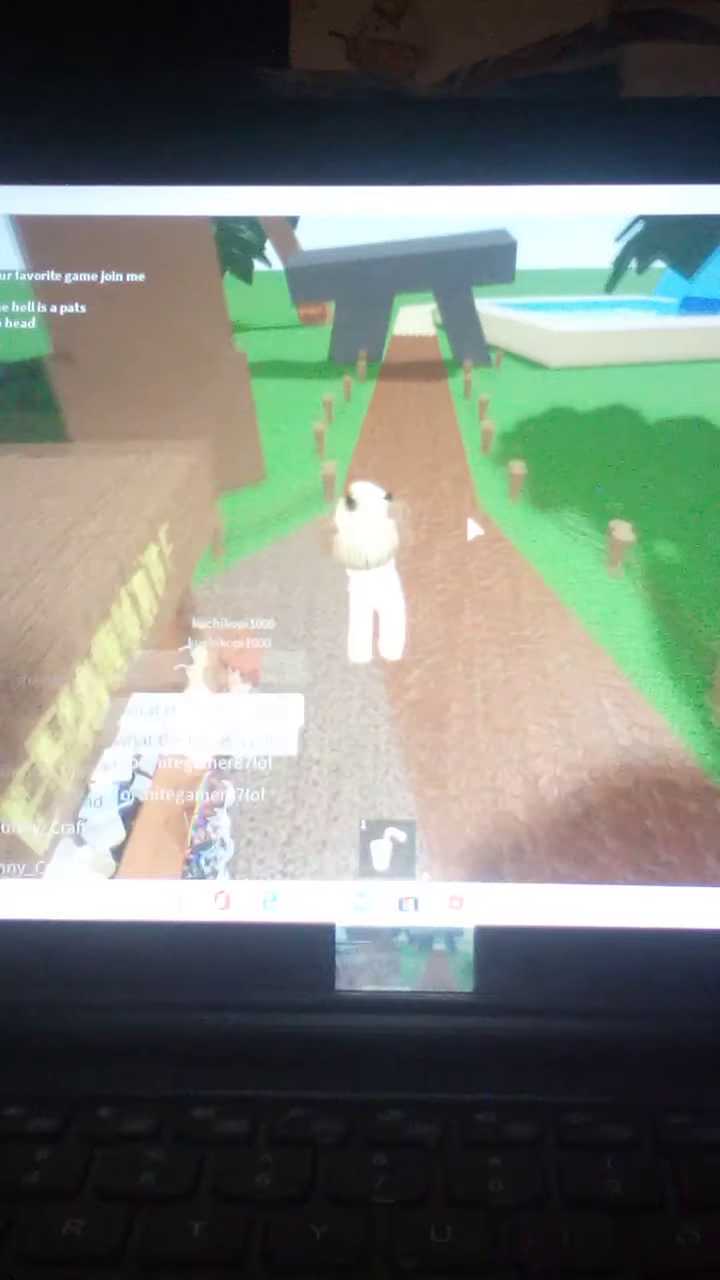
{"action": "key", "text": "w"}
{"action": "key", "text": "a"}
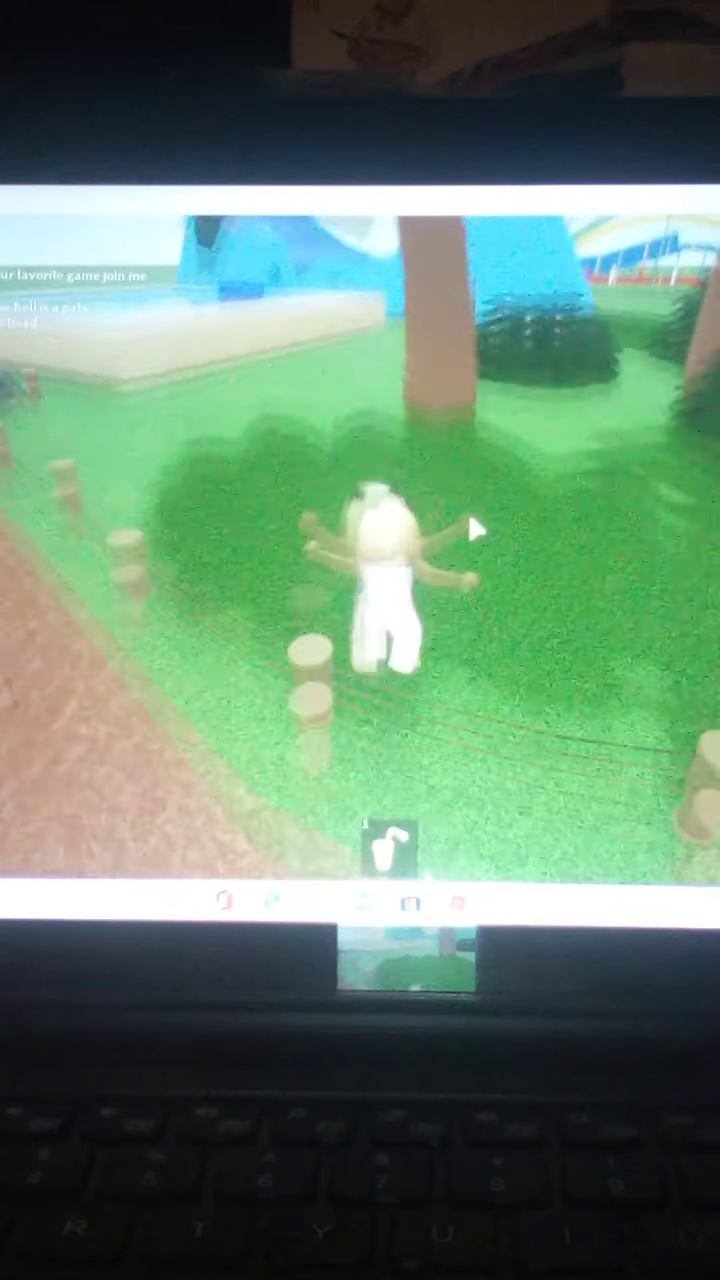
{"action": "key", "text": "w"}
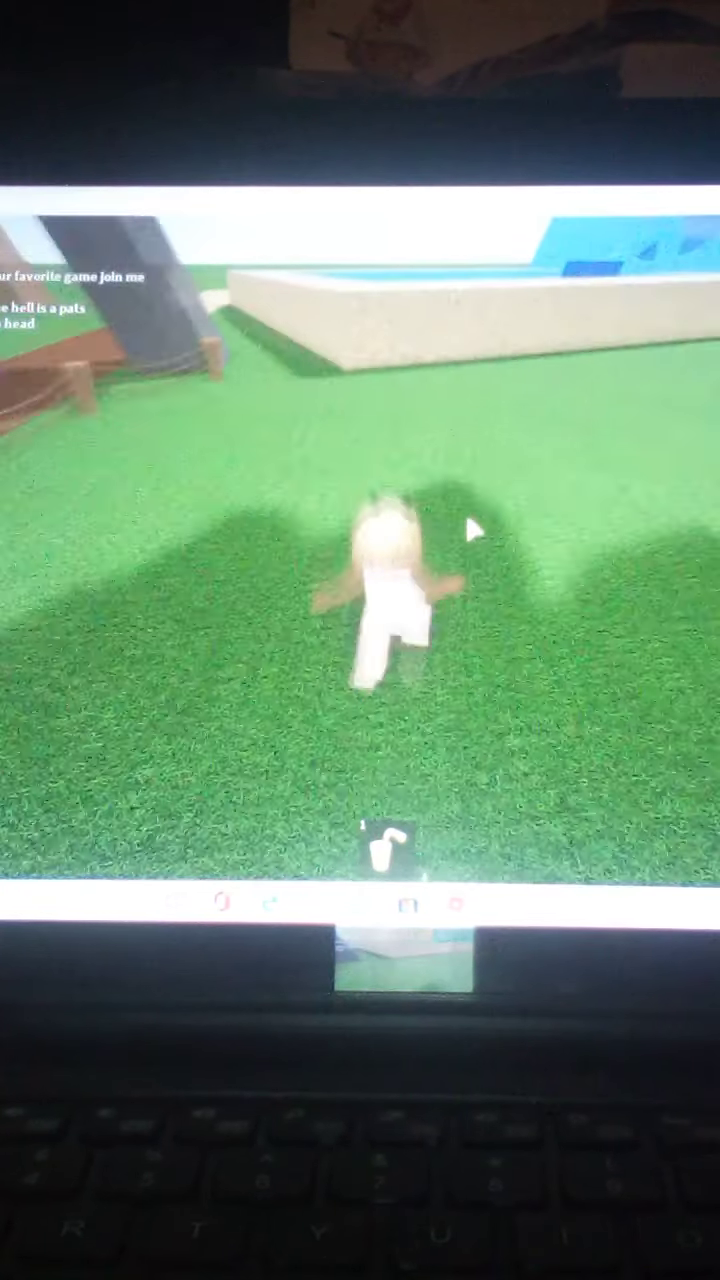
{"action": "key", "text": "w"}
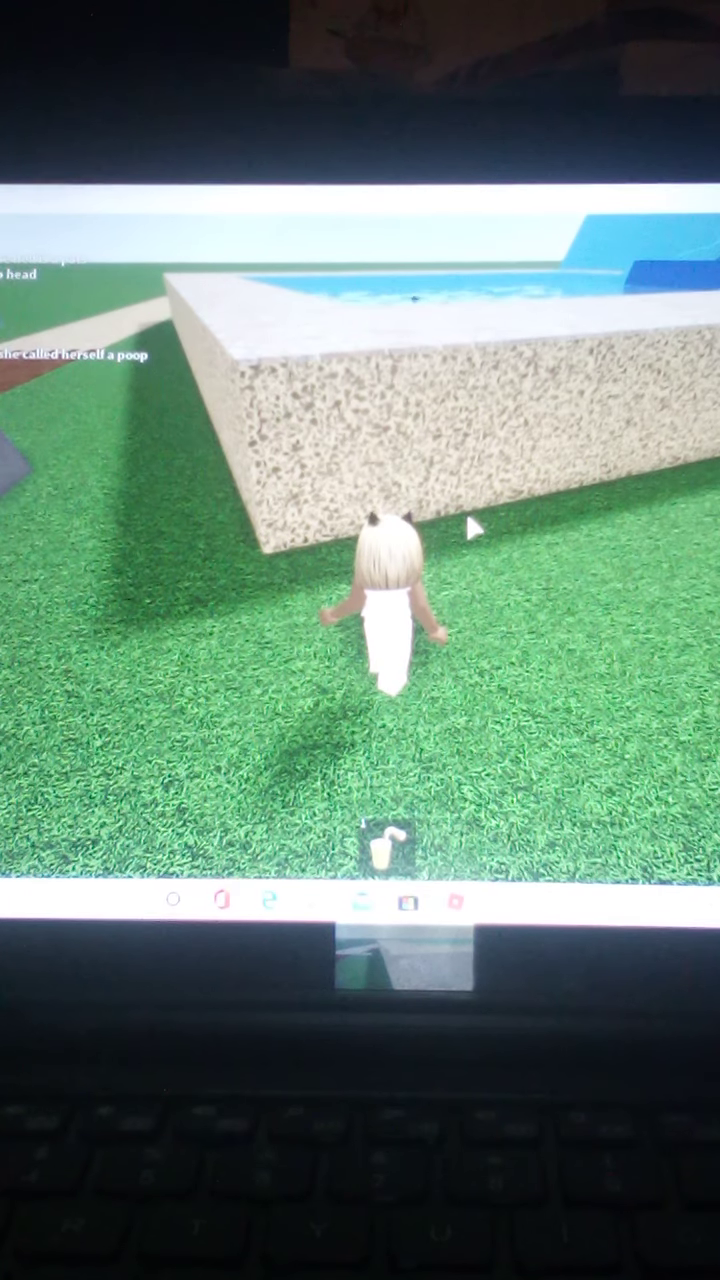
{"action": "key", "text": "space"}
{"action": "key", "text": "w"}
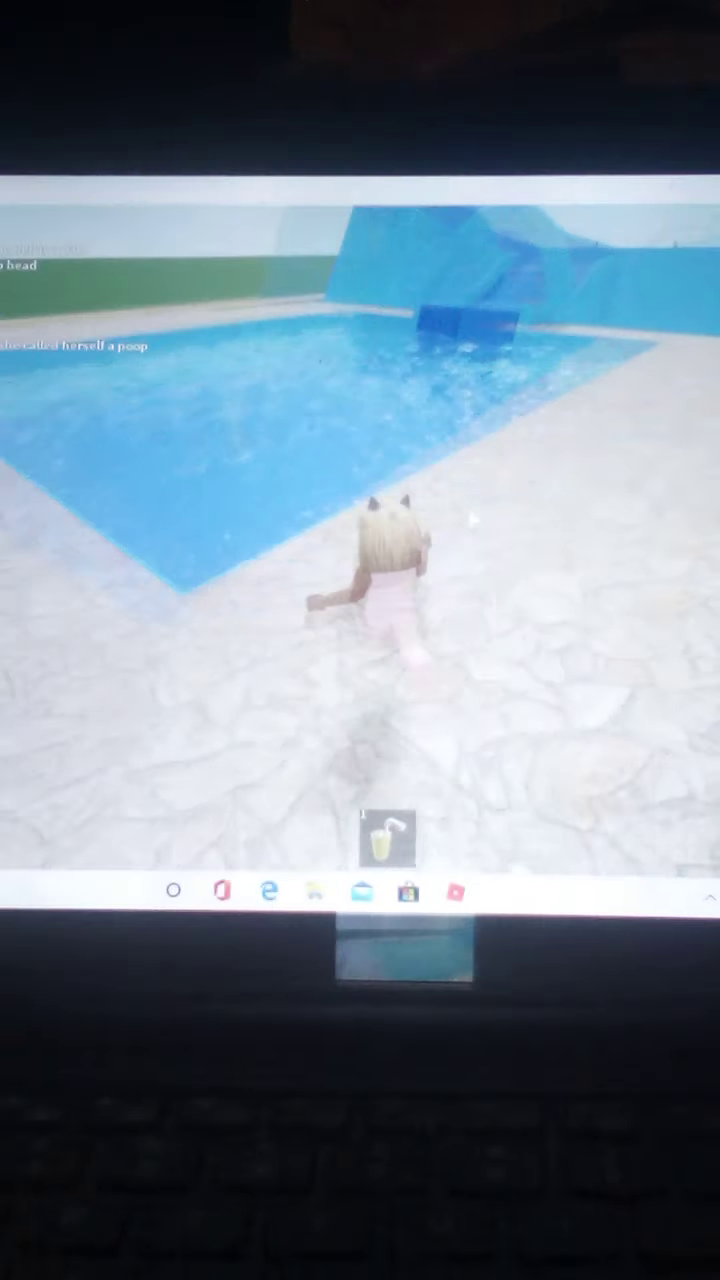